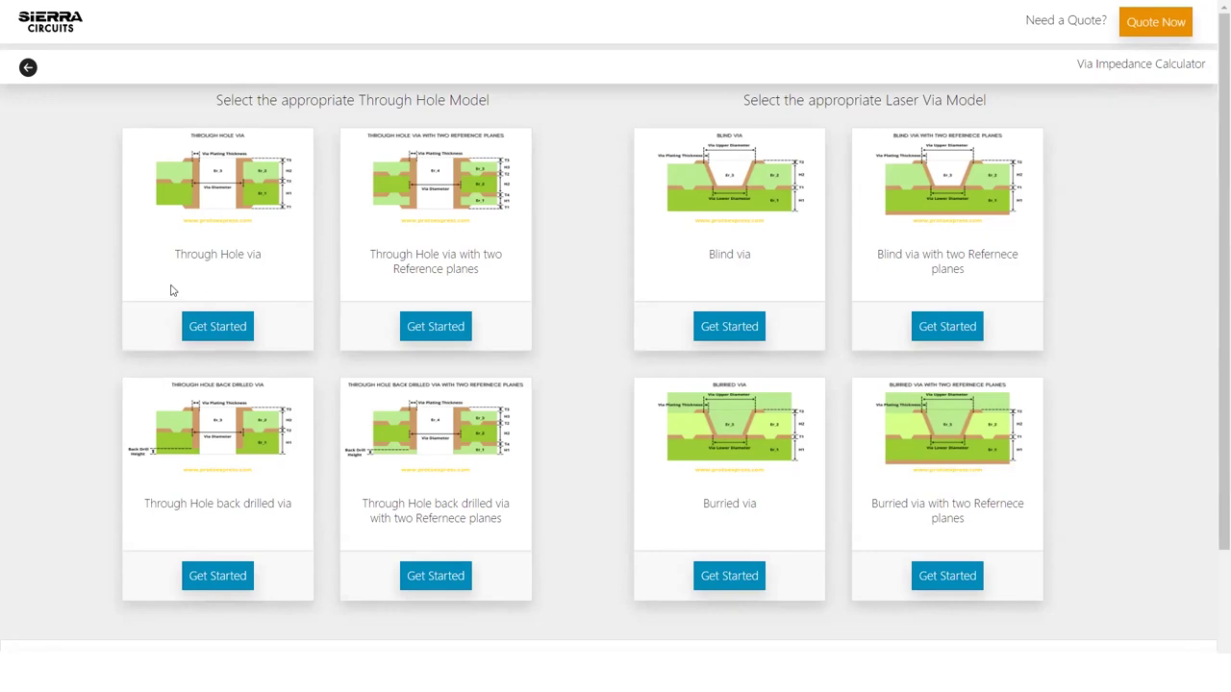
Open the Through Hole Via calculator and keep its input units set to mils.
left_click(216, 325)
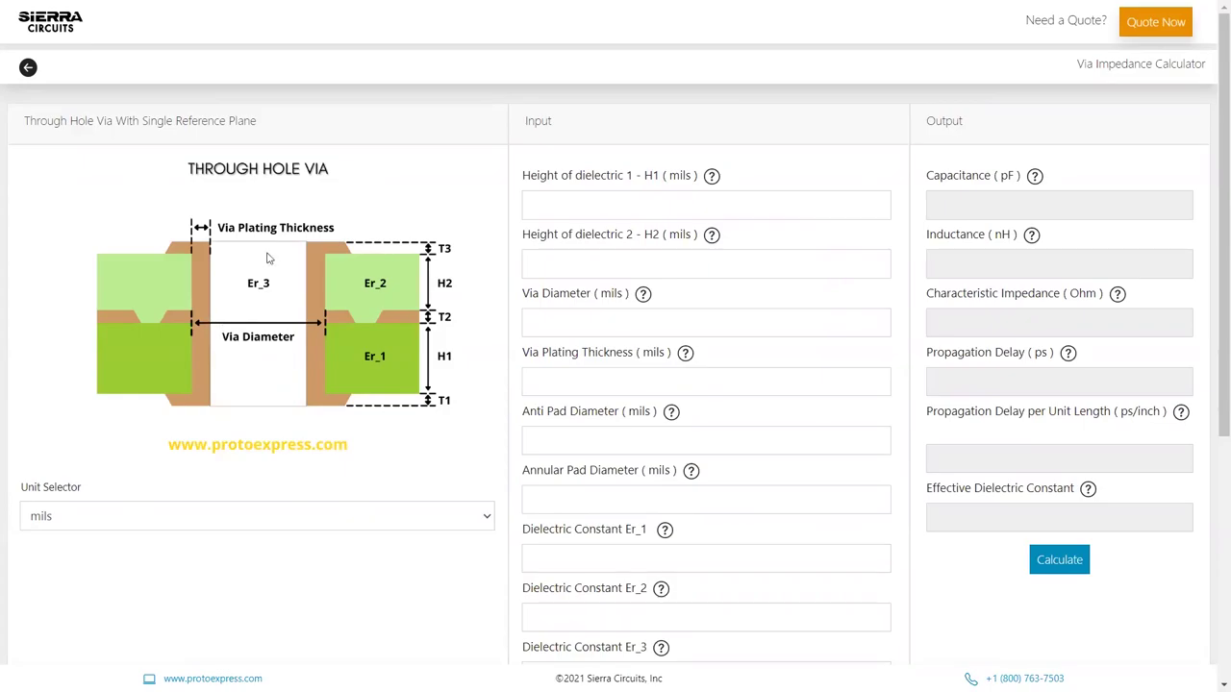
left_click(129, 516)
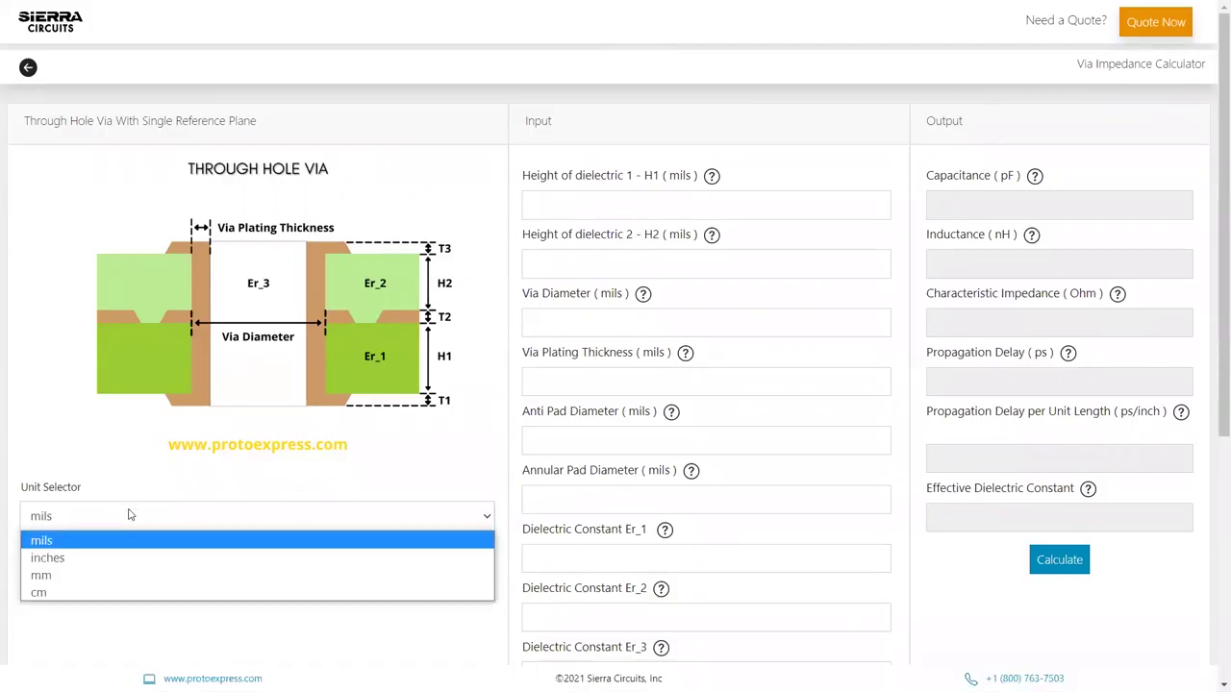
left_click(81, 558)
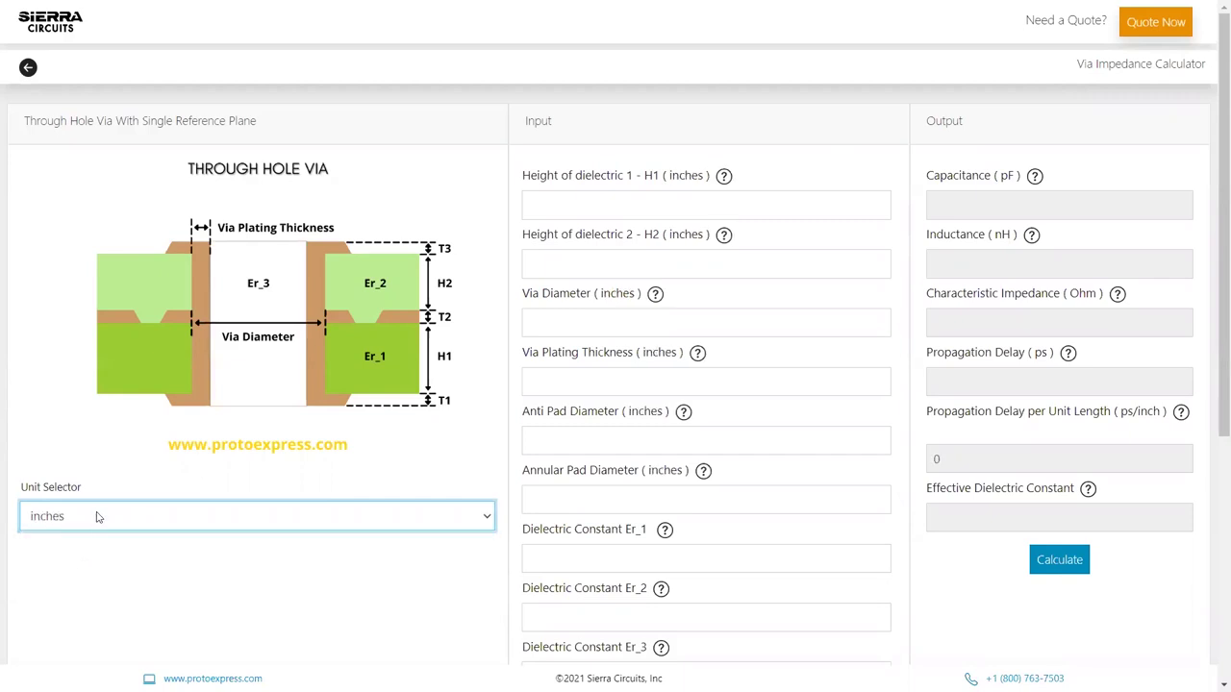
left_click(96, 517)
left_click(91, 540)
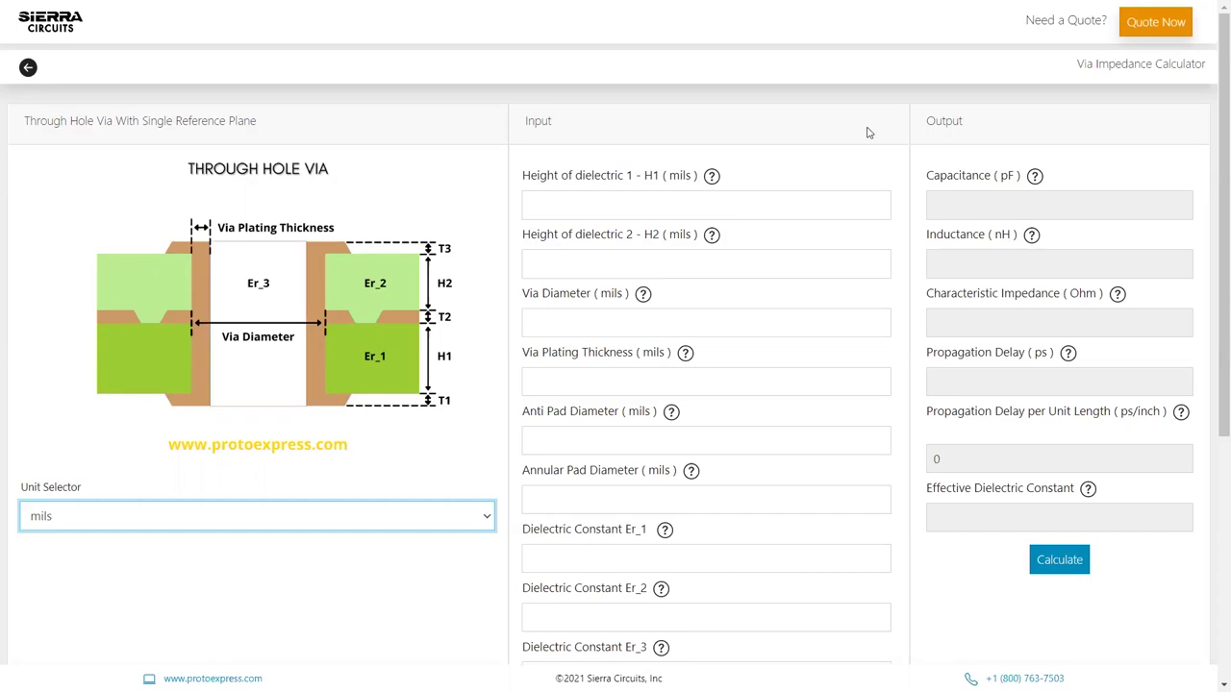
Enter H1 and H2 as 29.5, via diameter 6, plating 1 and anti-pad 24 mils.
left_click(623, 206)
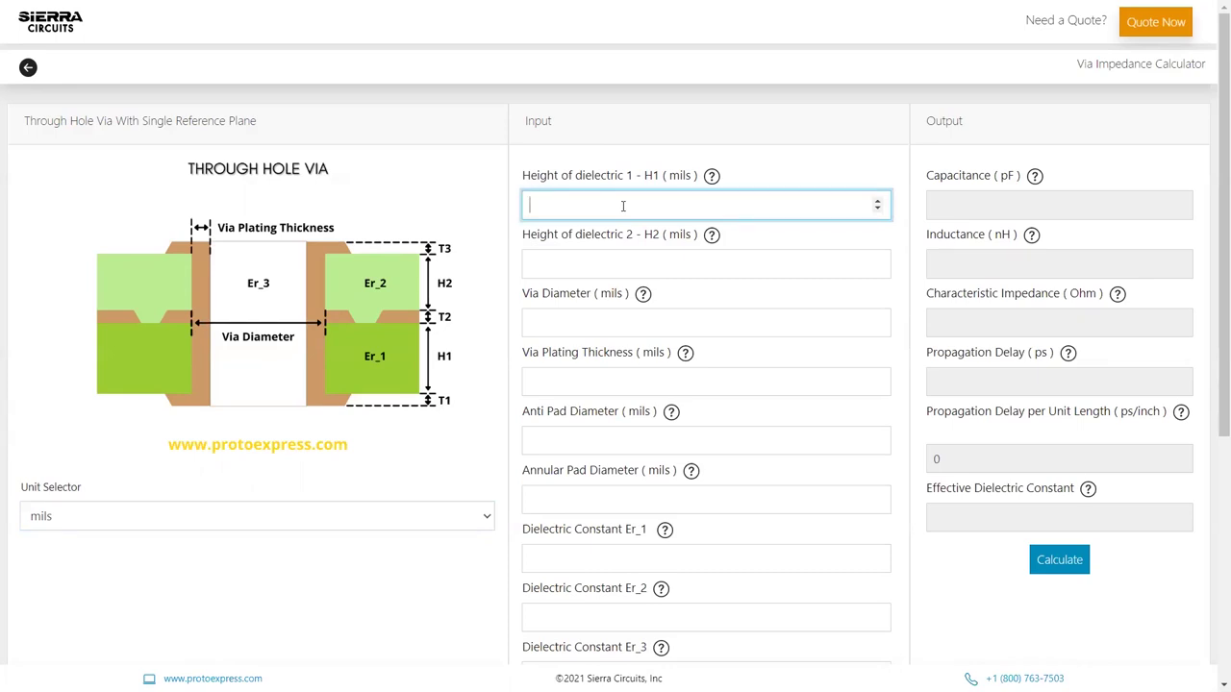
type("29.5")
left_click(554, 266)
type("29.5")
left_click(557, 313)
type("6")
left_click(551, 383)
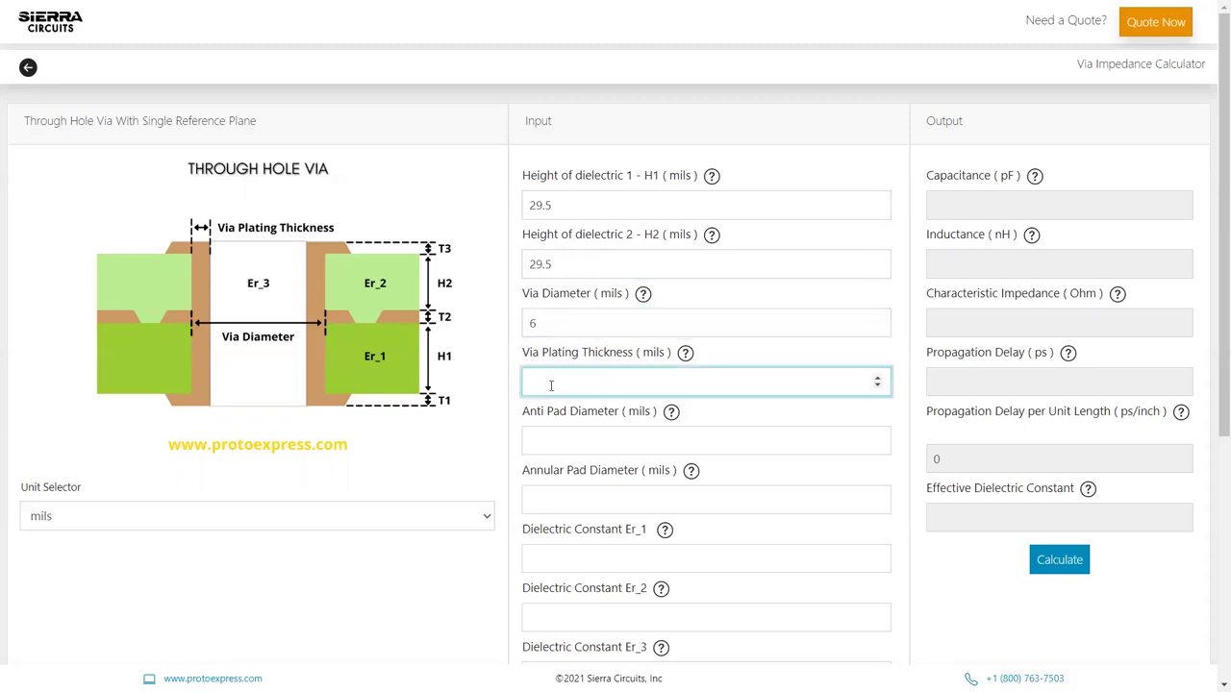
type("1")
left_click(555, 449)
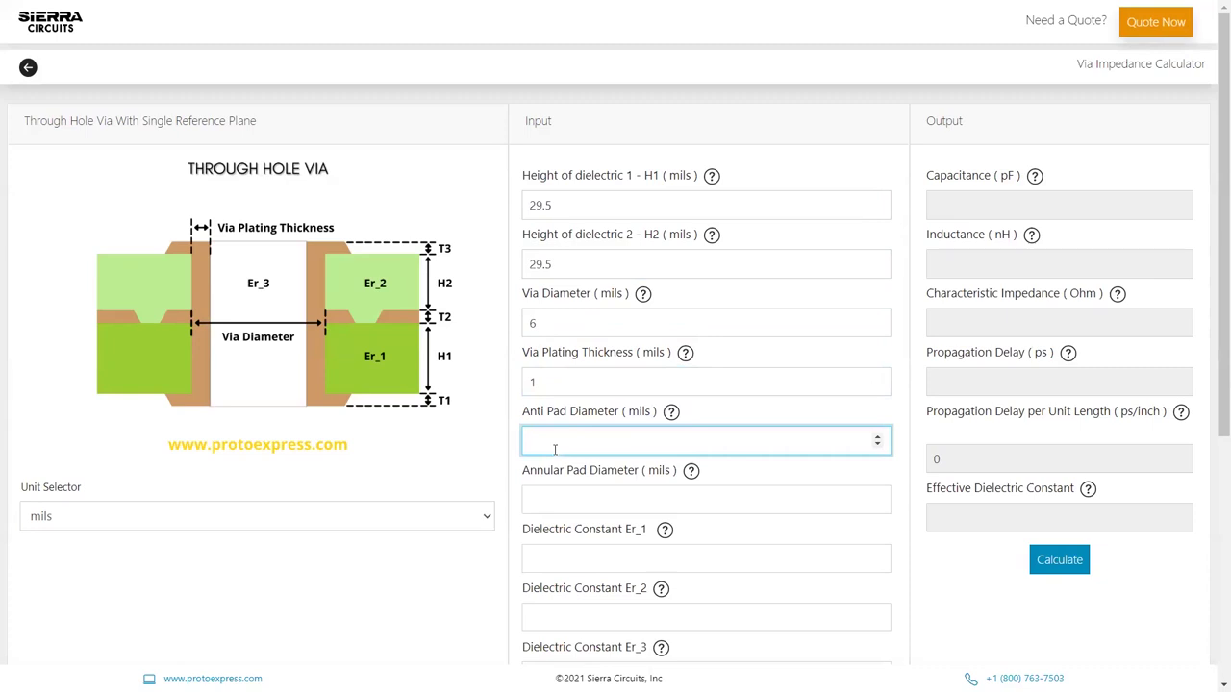
type("24")
left_click(577, 502)
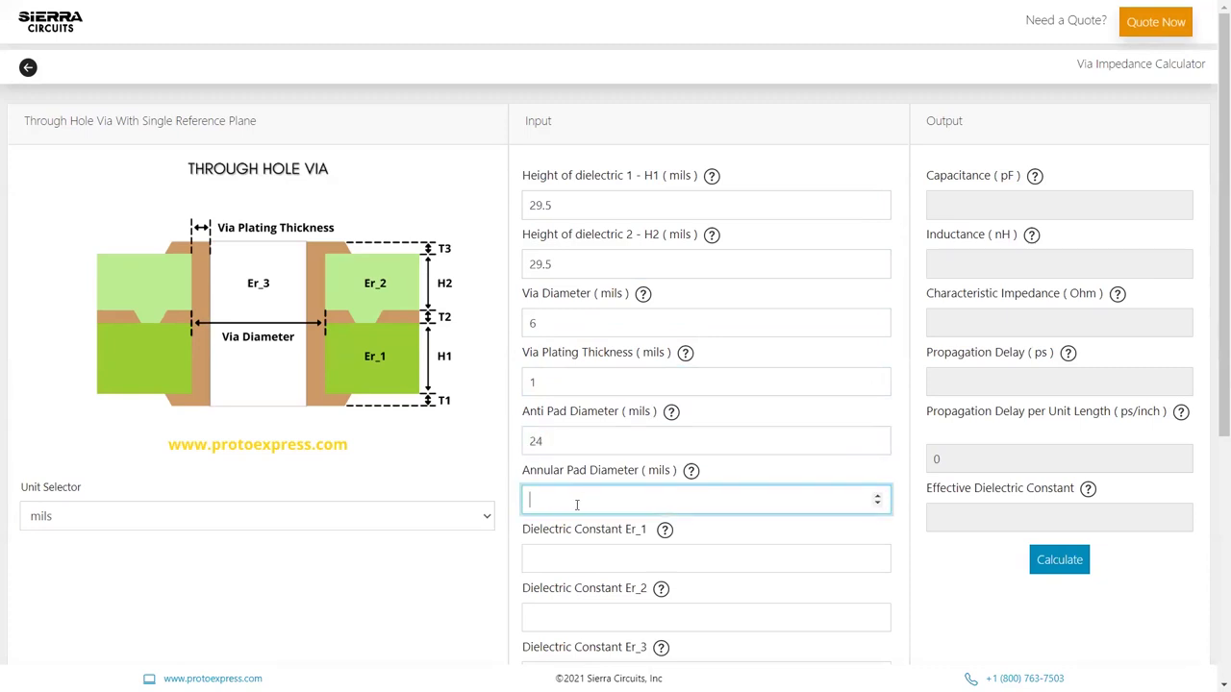
Set annular pad 16 mils and dielectric constants Er_1 4, Er_2 3.6, Er_3 1.
type("16")
scroll(570, 472, "down", 1)
left_click(571, 475)
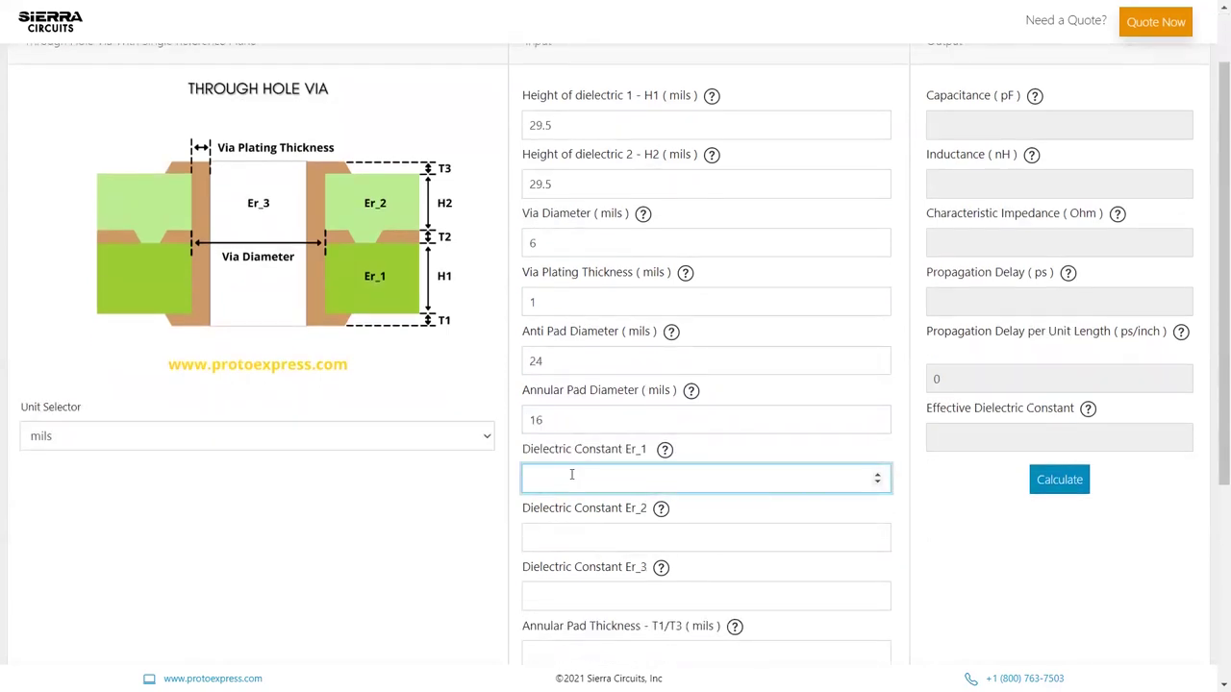
type("4")
left_click(554, 536)
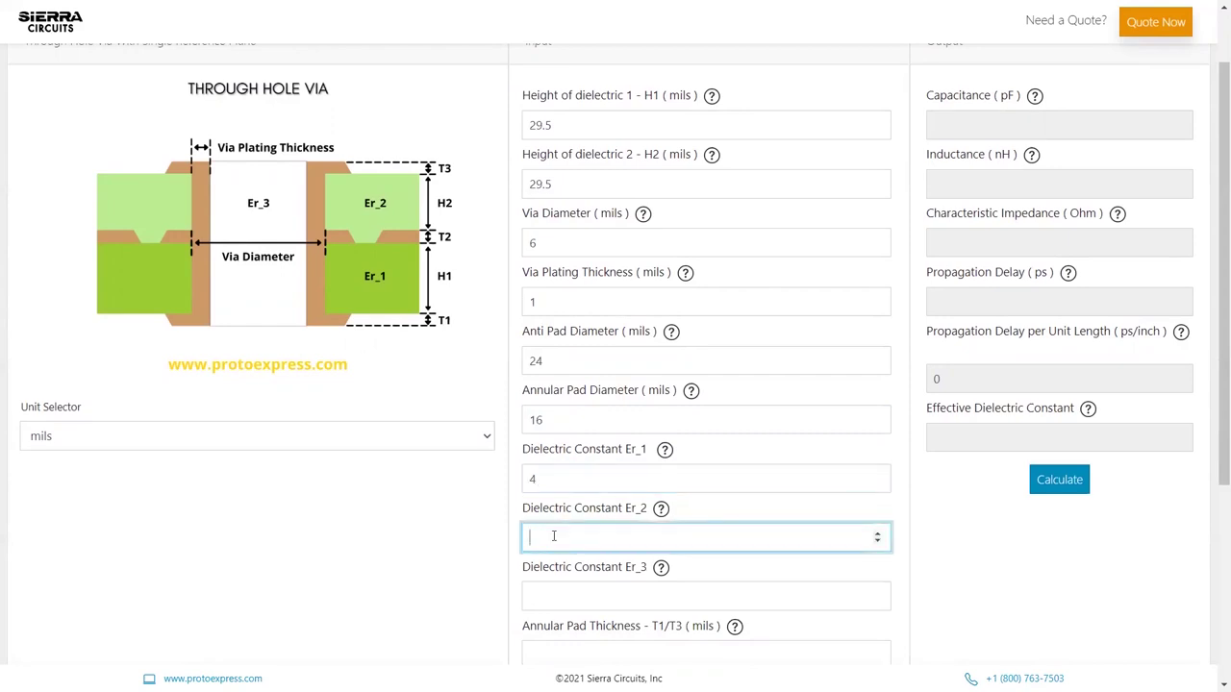
type("3.6")
left_click(563, 601)
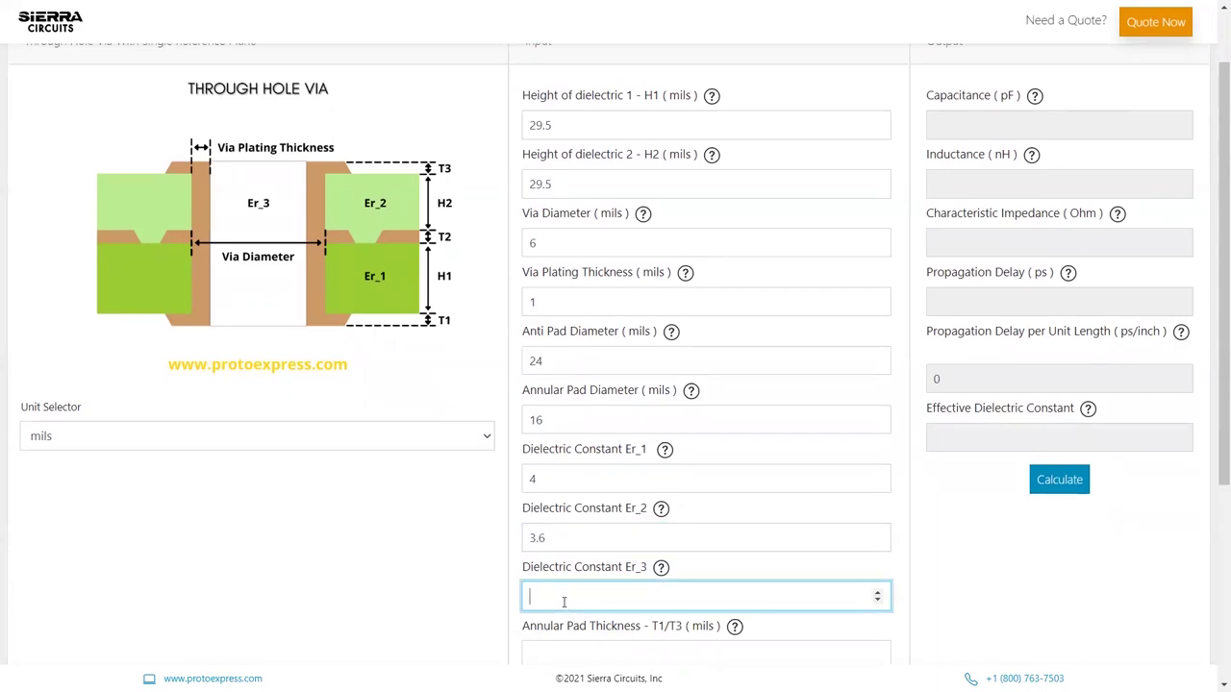
type("1")
Set annular pad thickness T1/T3 to 1.5 and plane thickness T2 to 0.7 mils.
scroll(563, 601, "down", 2)
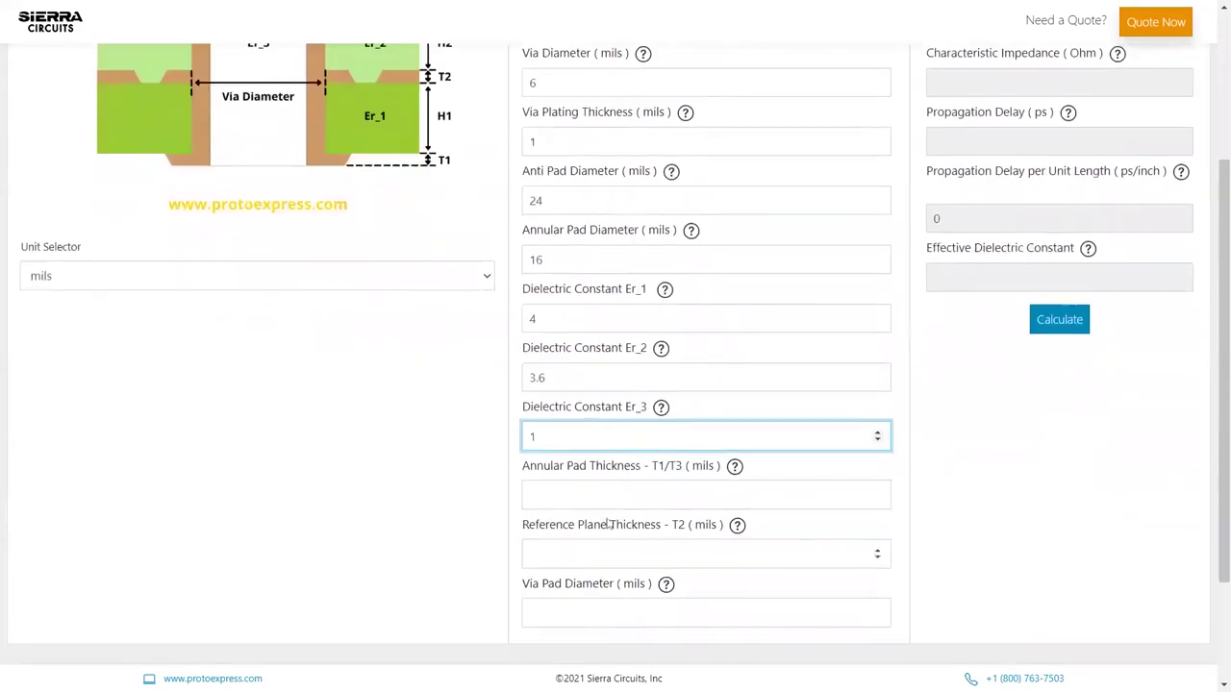
left_click(615, 495)
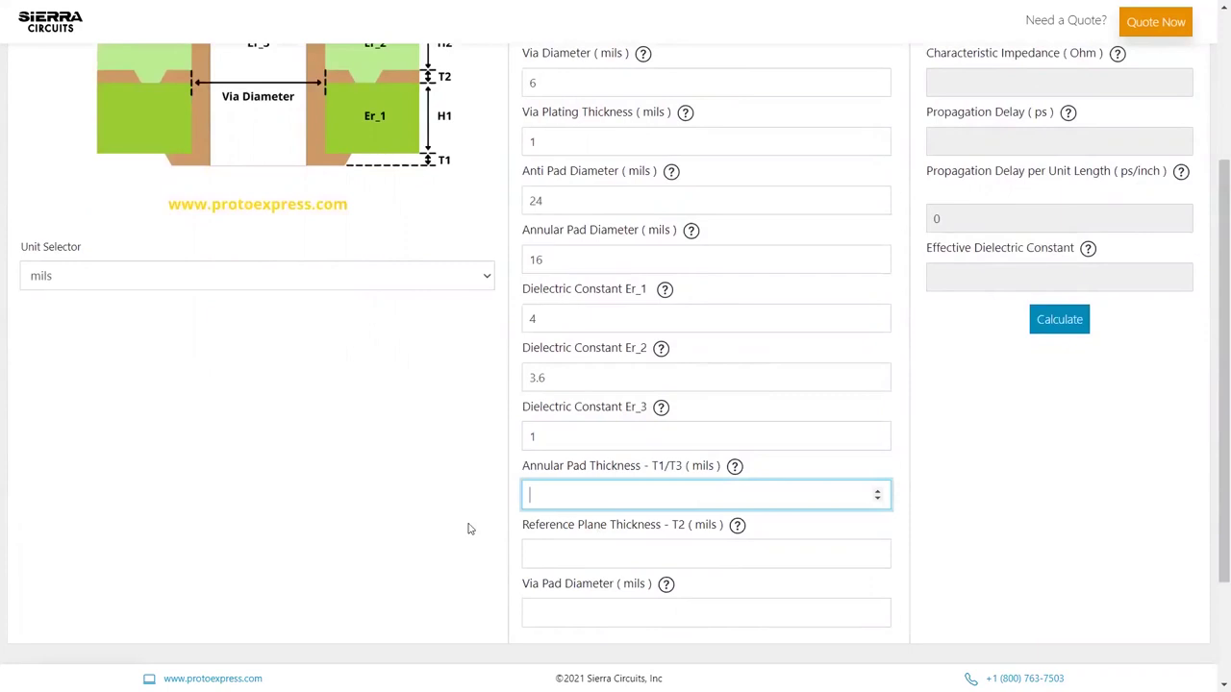
type("1.5")
left_click(552, 551)
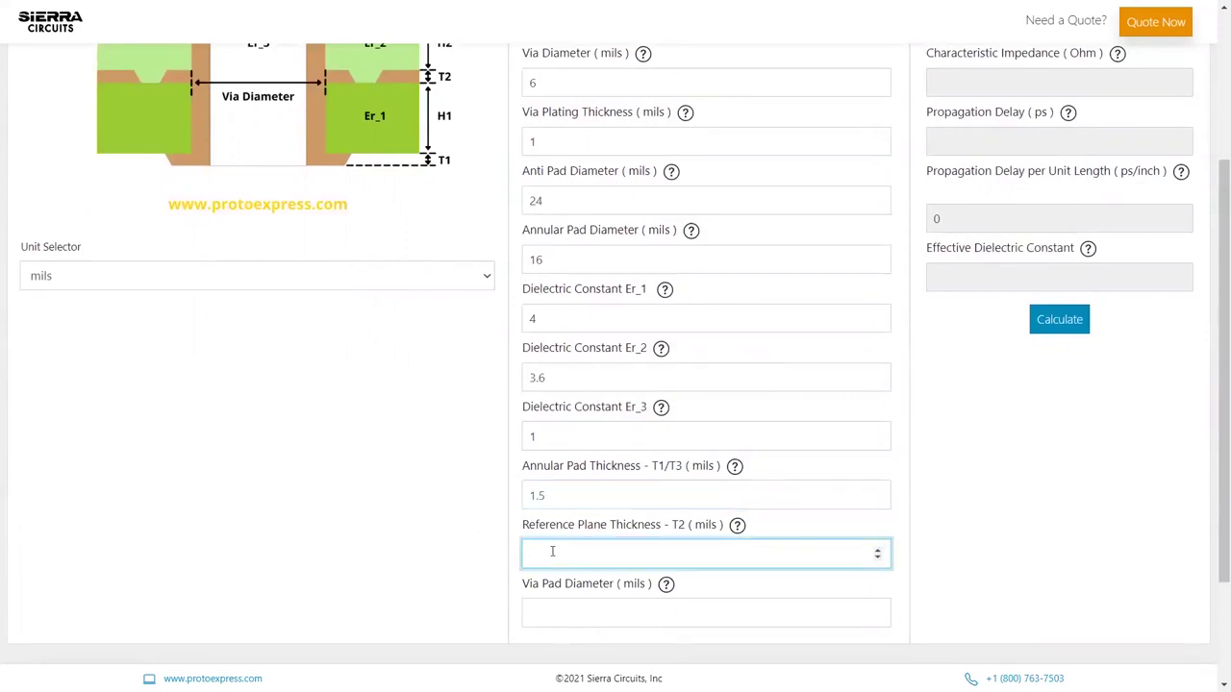
type("0.7")
left_click(572, 613)
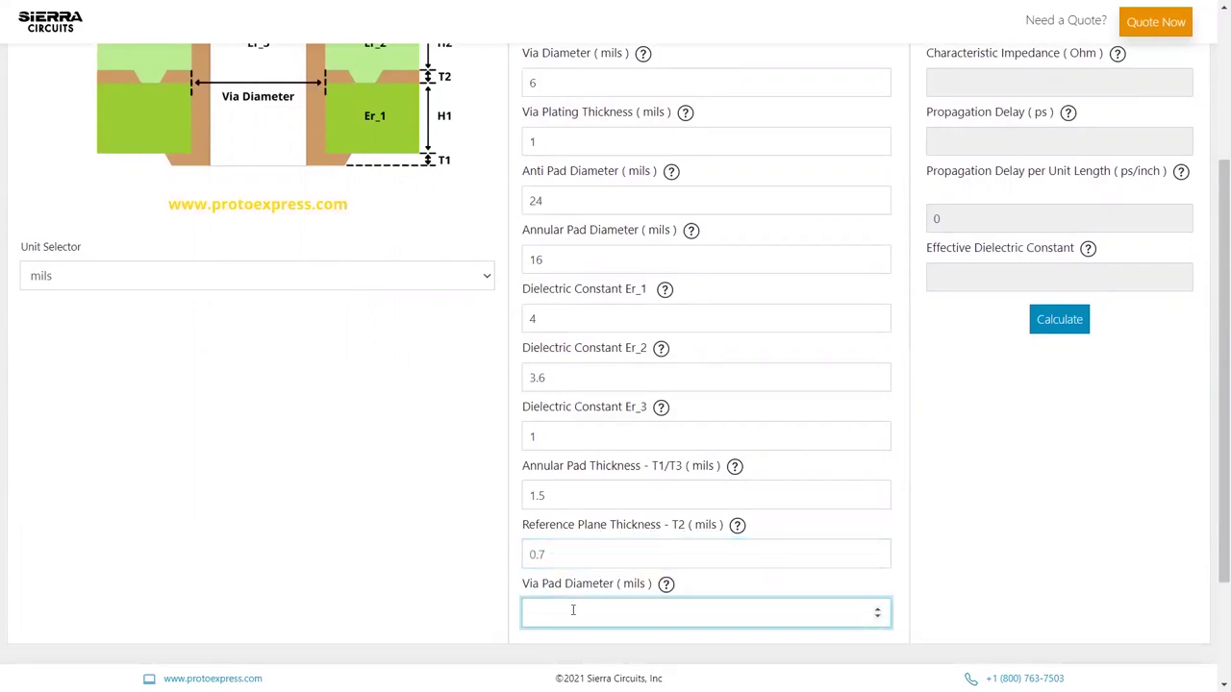
Enter via pad diameter 12 and calculate: 55.7677 Ohm, 0.1866 pF, 0.5804 nH, 10.4077 ps.
type("12")
scroll(596, 554, "up", 3)
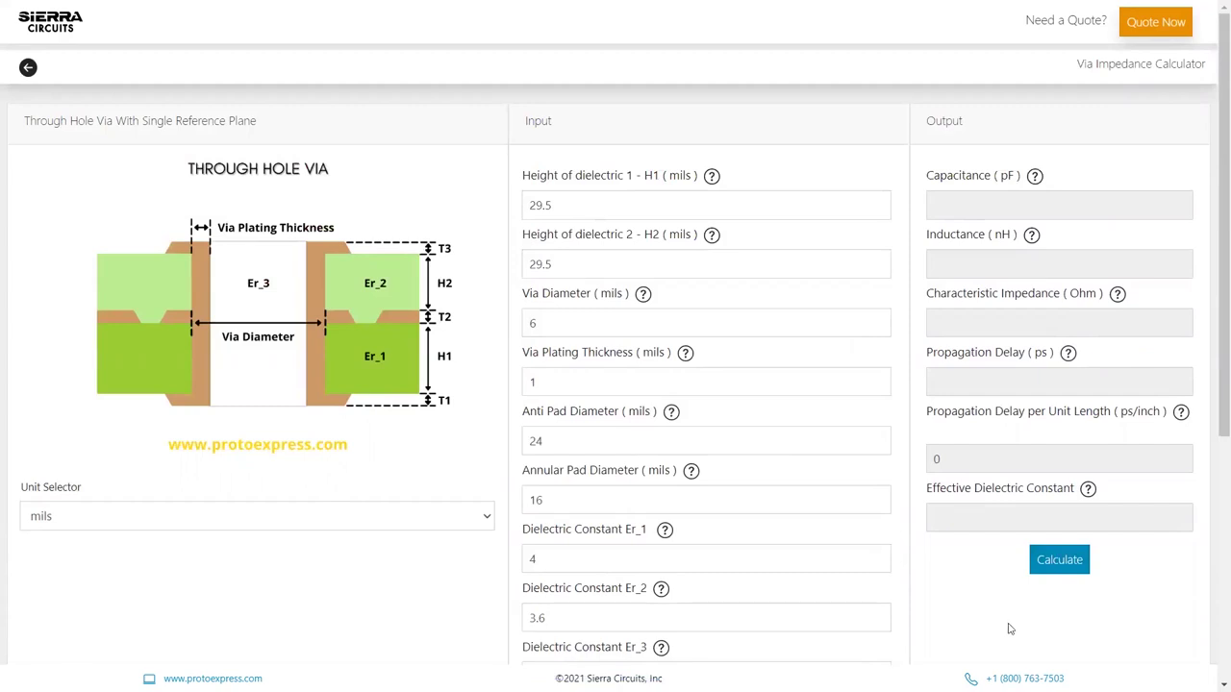
left_click(1077, 569)
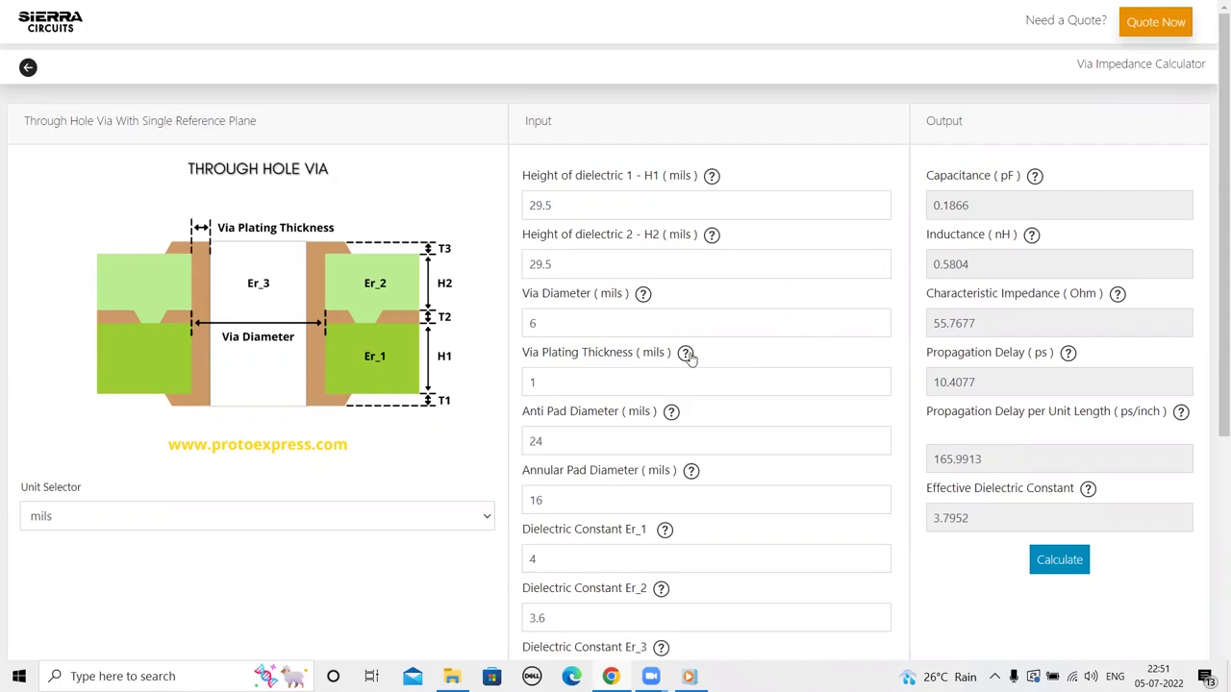
View the Via Plating Thickness explanation, then close it to return to the results.
left_click(686, 354)
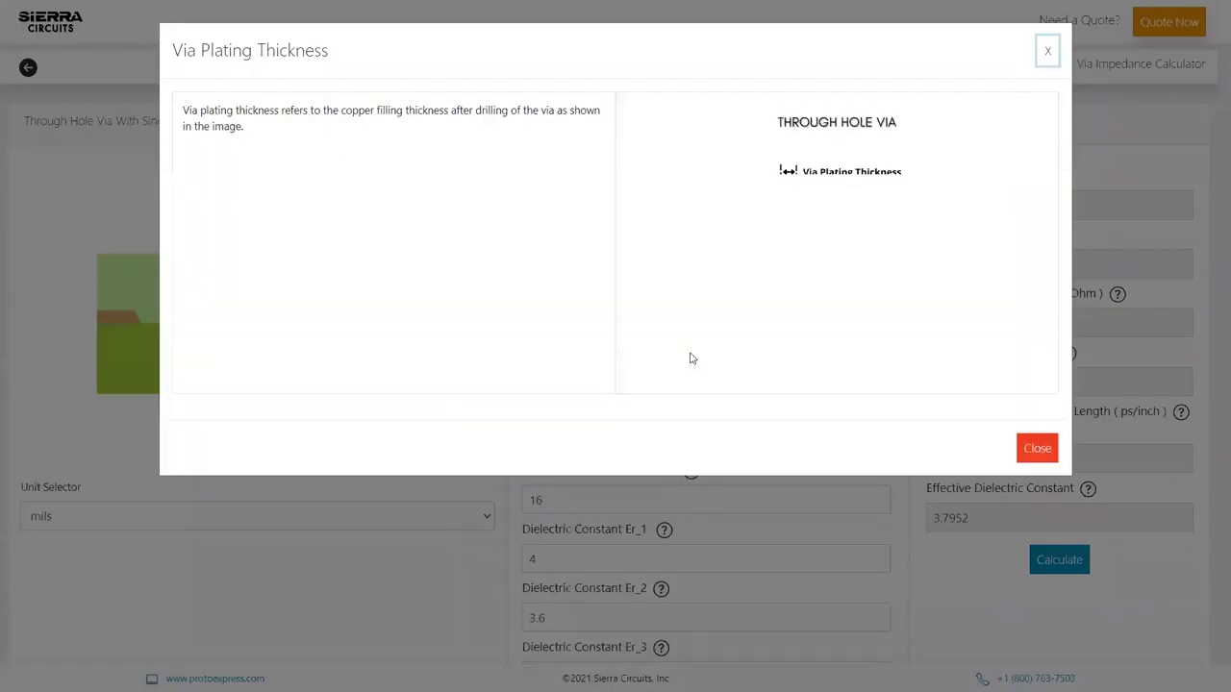
left_click(1038, 450)
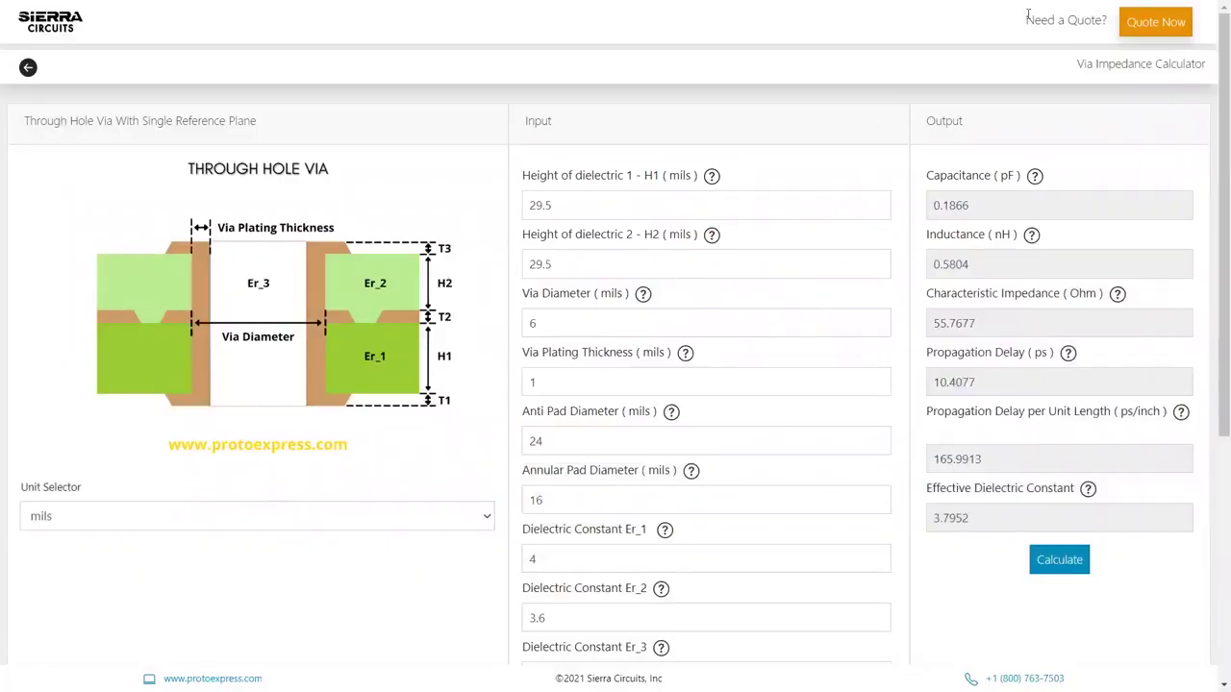